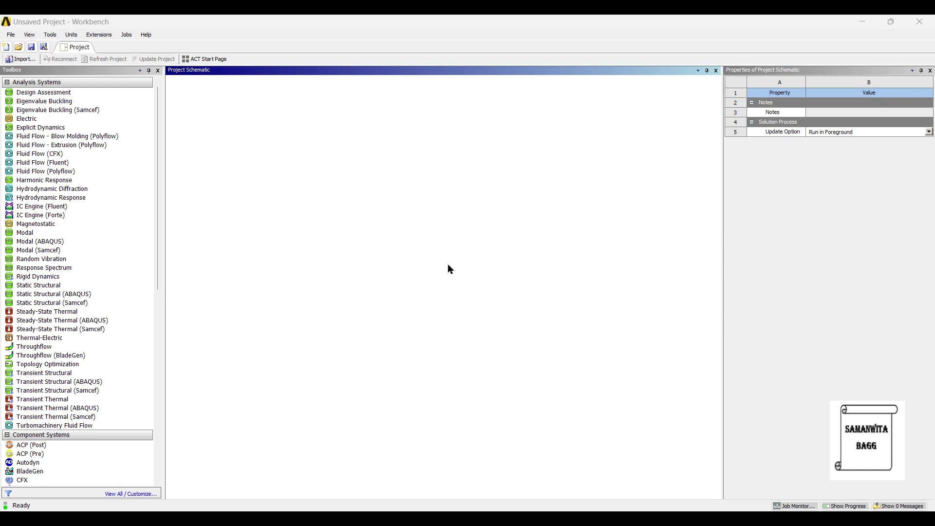
Step: Place a Static Structural system from the Analysis Systems toolbox into the project schematic
double_click(112, 287)
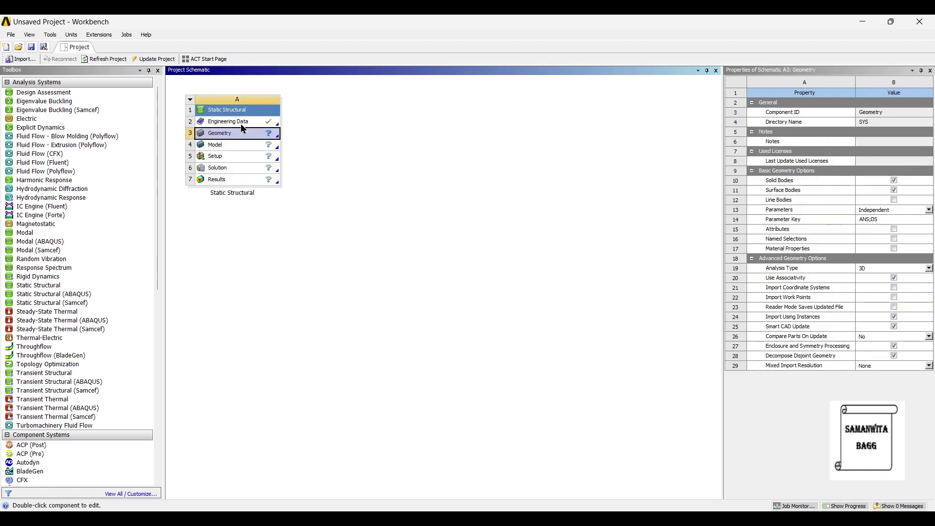
Step: Add Stainless Steel from the General Materials library to Engineering Data, then return to the project
double_click(239, 123)
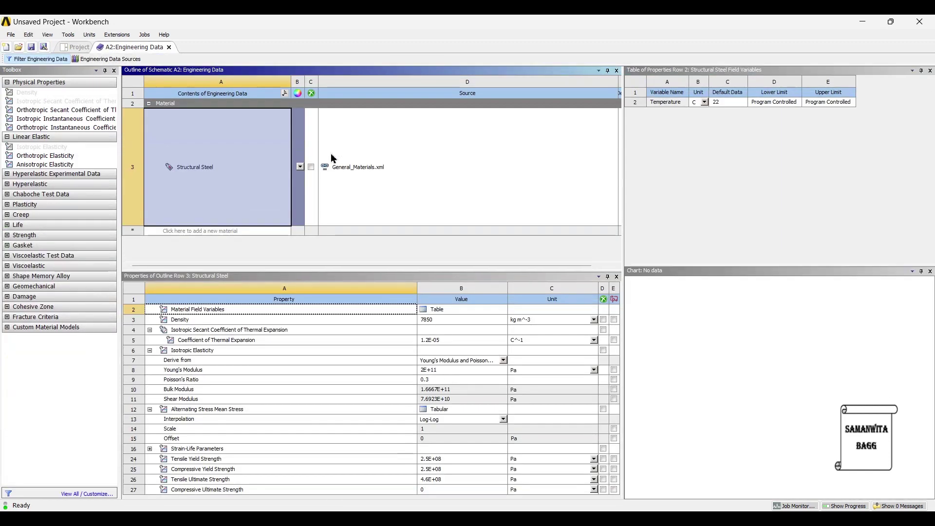
left_click(106, 59)
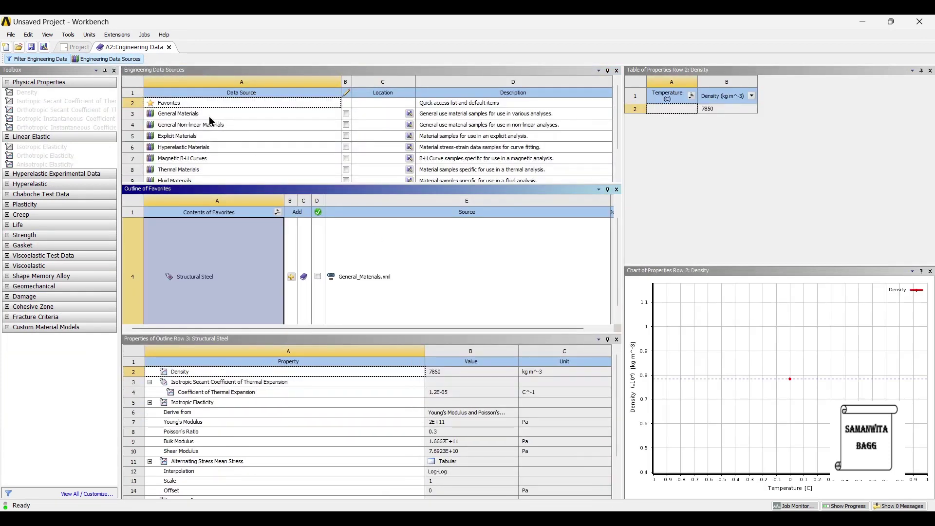
left_click(210, 116)
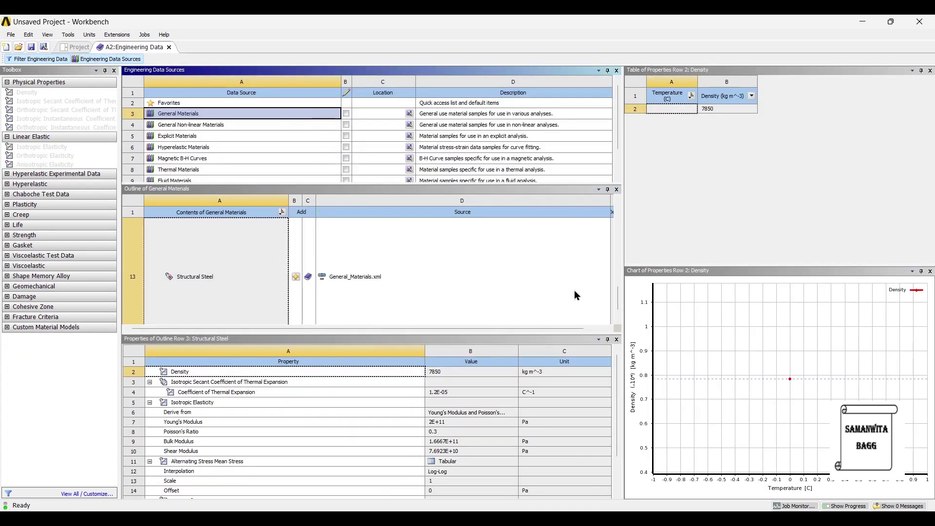
scroll(619, 305, "up", 3)
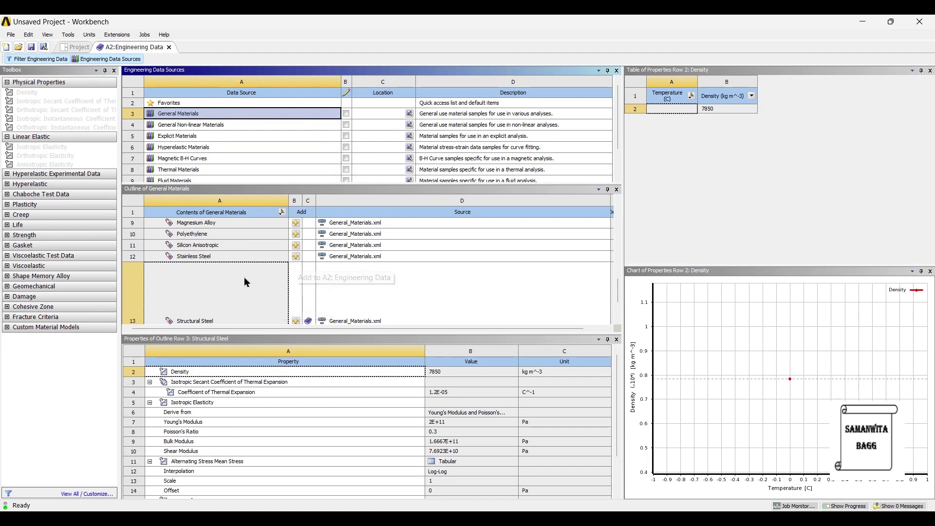
left_click(299, 266)
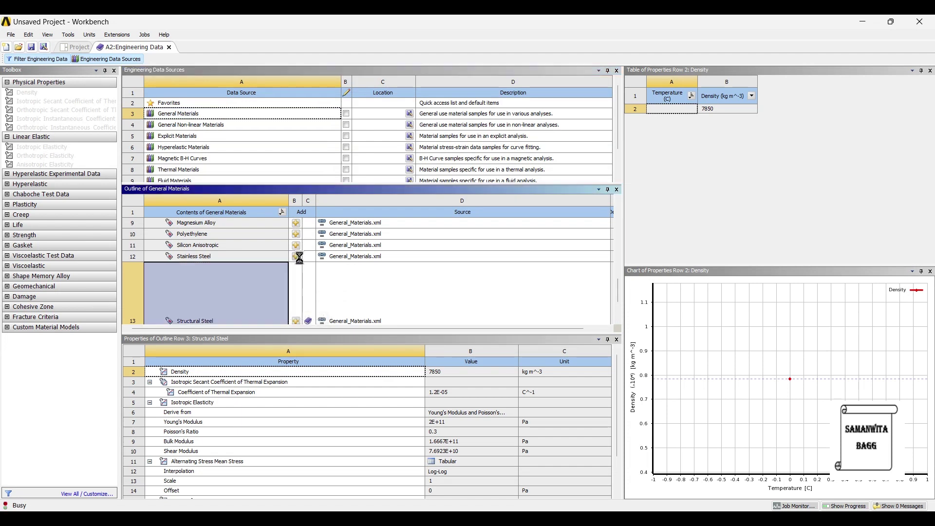
scroll(325, 280, "up", 1)
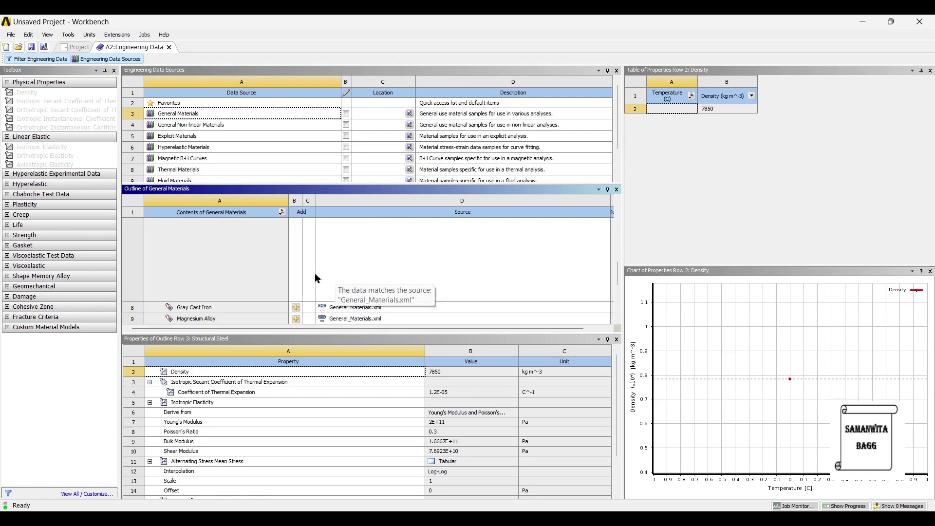
left_click(77, 48)
Step: Update the project and browse for a geometry file to import into the Geometry cell
left_click(157, 58)
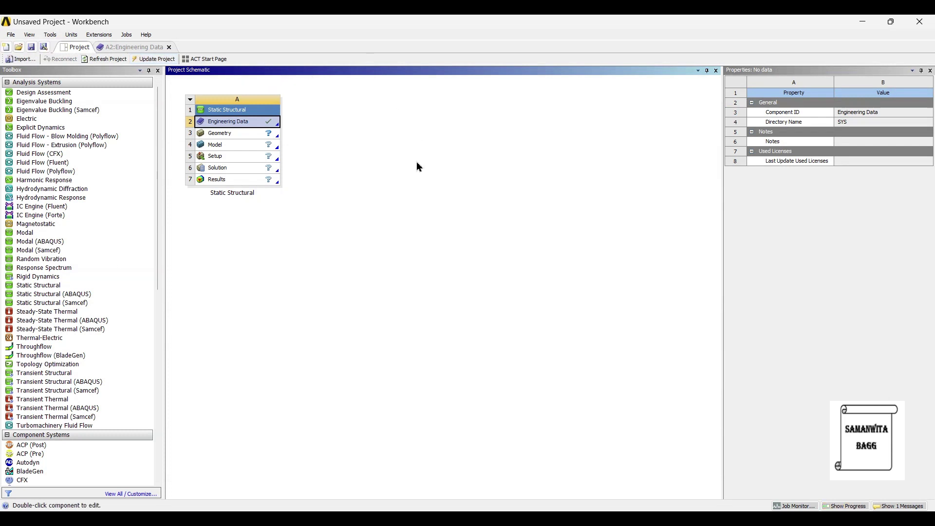
left_click(235, 132)
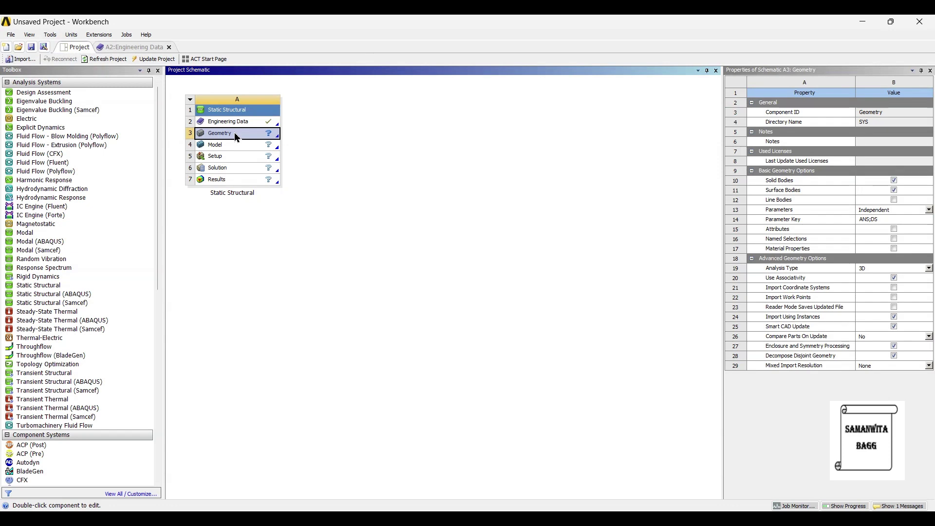
right_click(234, 132)
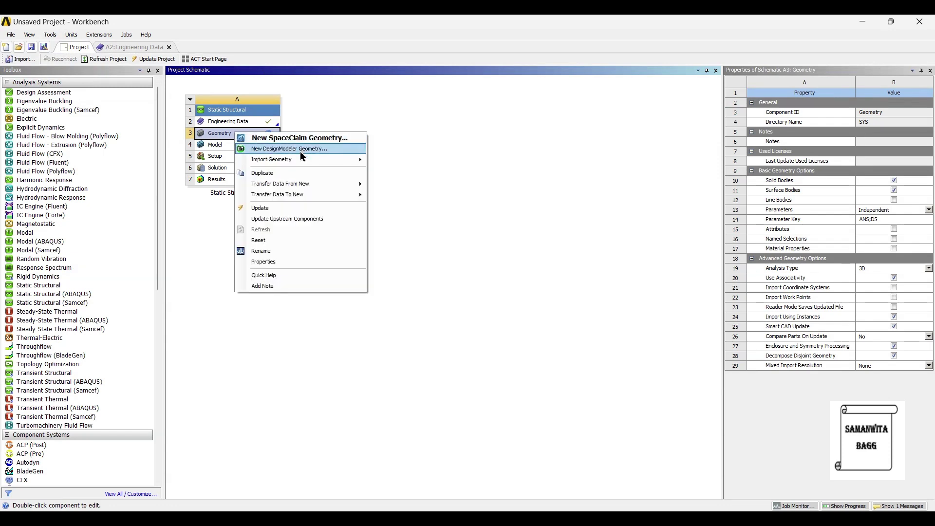
mouse_move(303, 159)
left_click(396, 160)
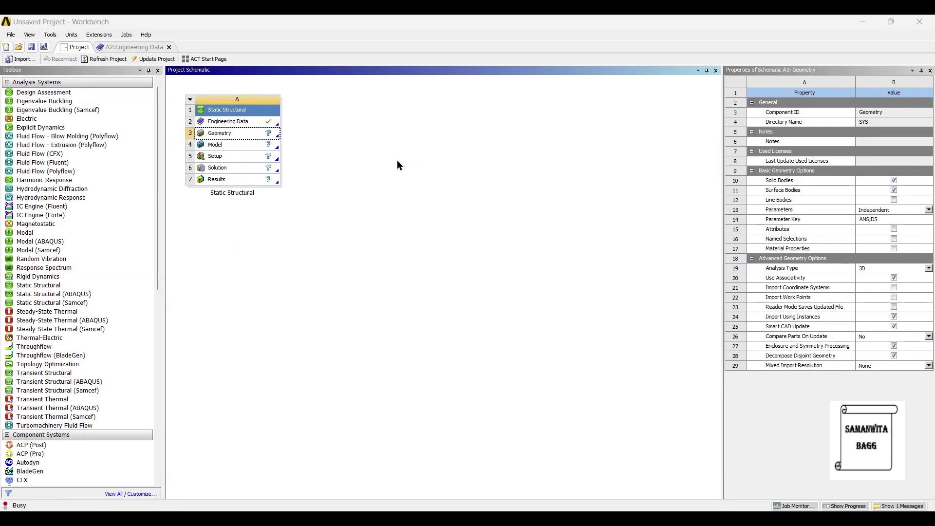
Step: Import Torque Wrench Assembly.stp from the TORQUE WRENCH folder and open the model in Mechanical
left_click(154, 68)
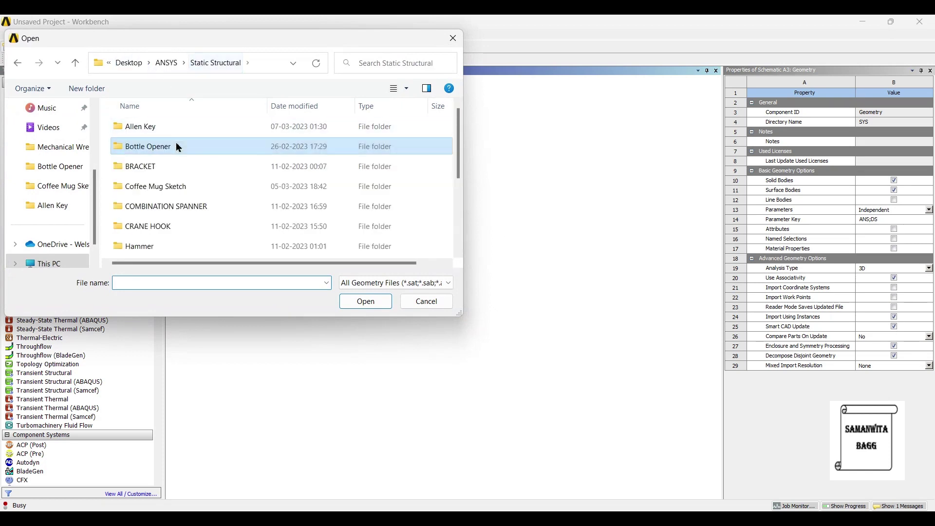
scroll(176, 146, "down", 5)
double_click(193, 230)
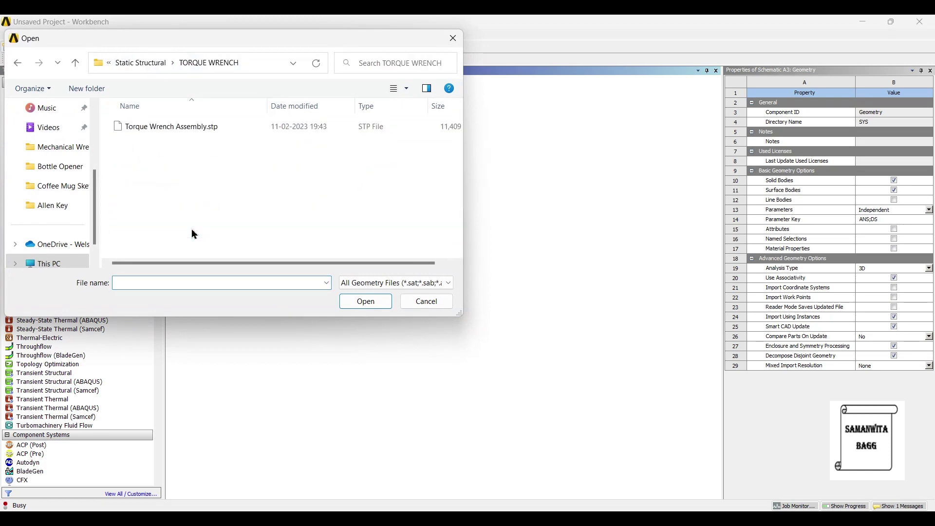
left_click(189, 134)
left_click(351, 303)
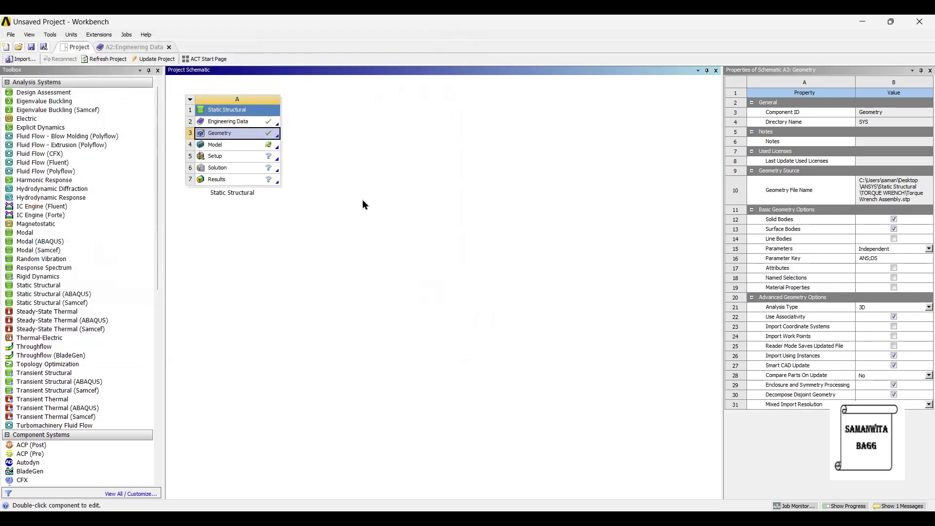
double_click(229, 147)
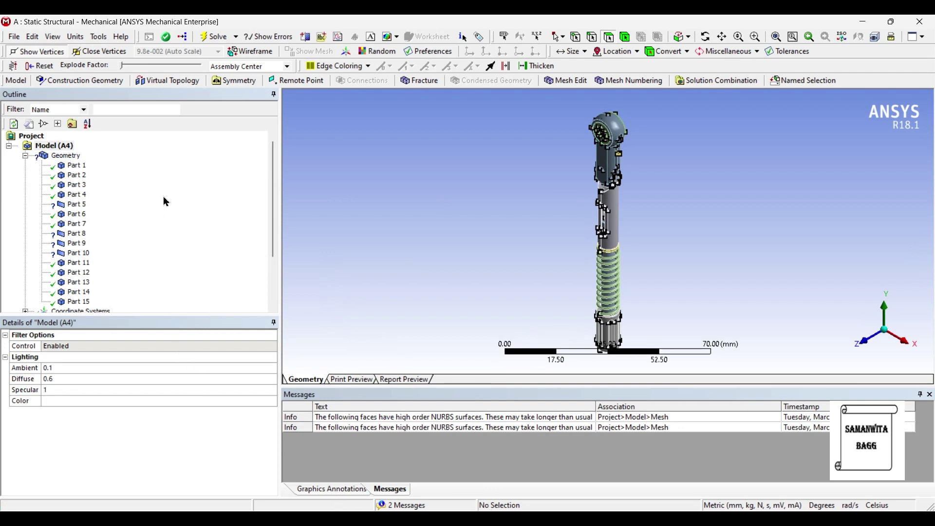
Step: Show the imported Step geometry's details, with its length unit in Meters
left_click(66, 155)
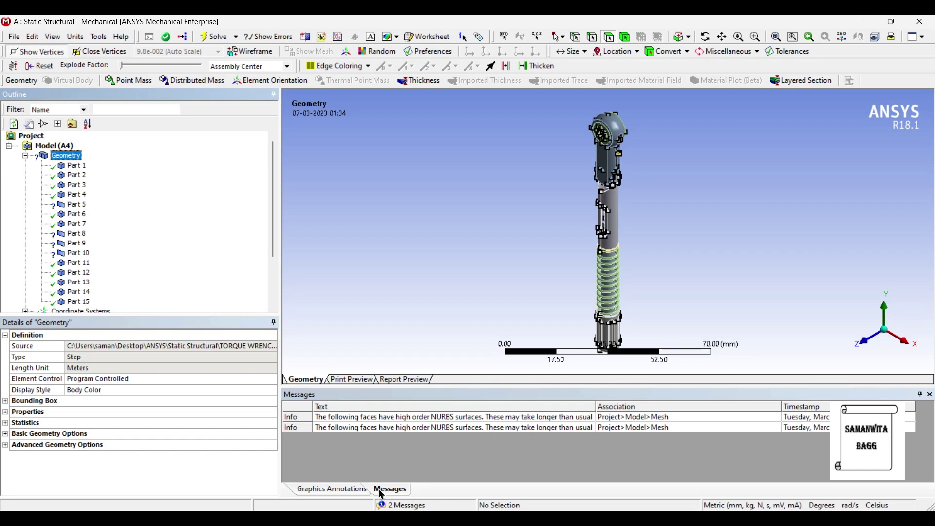
Step: Select the wrench parts in the Outline and inspect their shared properties
left_click(349, 492)
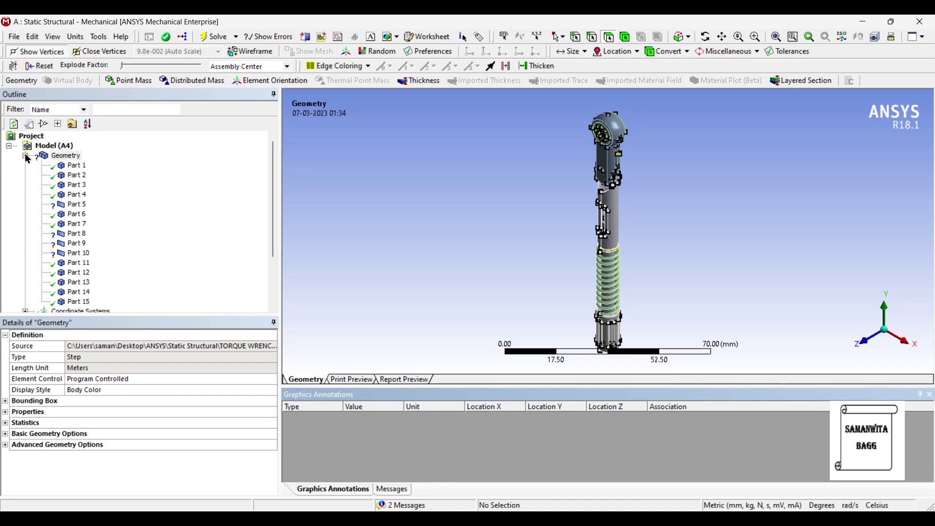
left_click(79, 166)
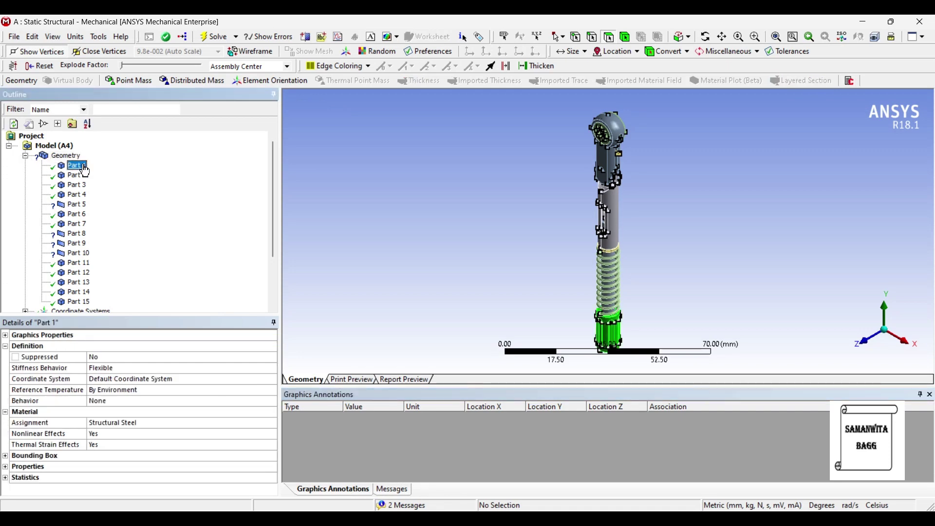
left_click(78, 302, "shift")
left_click(78, 369)
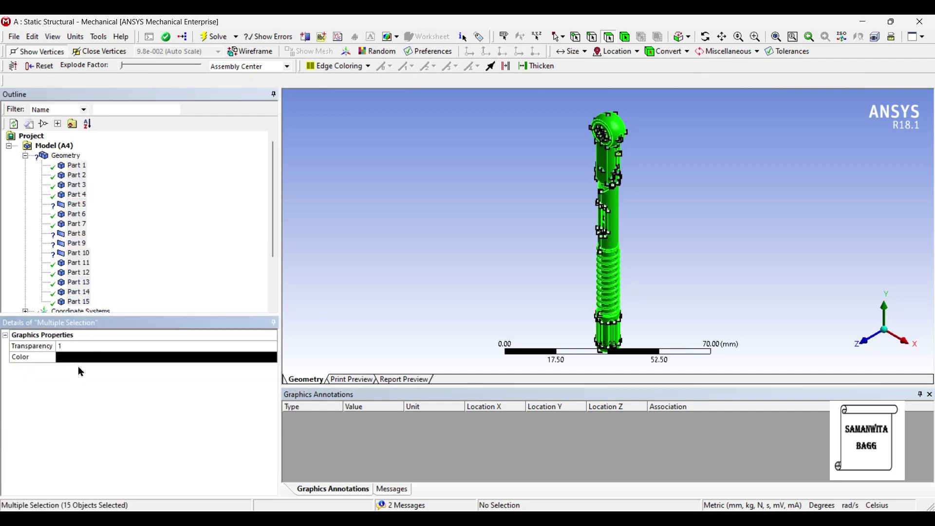
Step: Assign Stainless Steel as the material of Parts 1 to 4
left_click(78, 166)
left_click(78, 175, "ctrl")
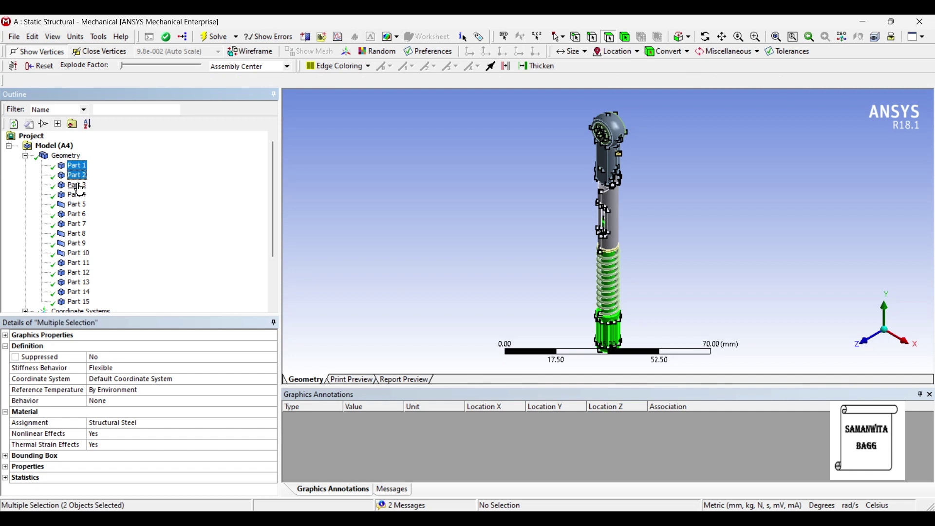
left_click(78, 195, "ctrl")
left_click(78, 185, "ctrl")
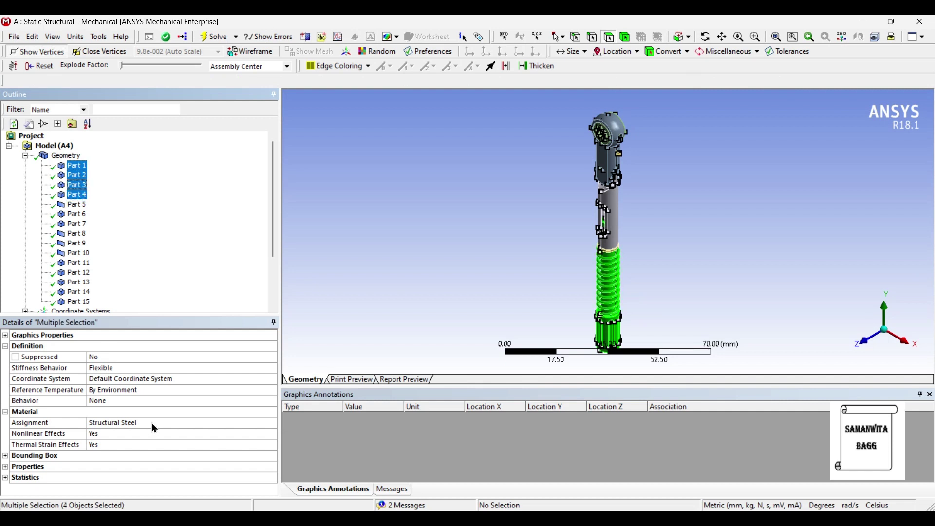
left_click(165, 424)
left_click(273, 423)
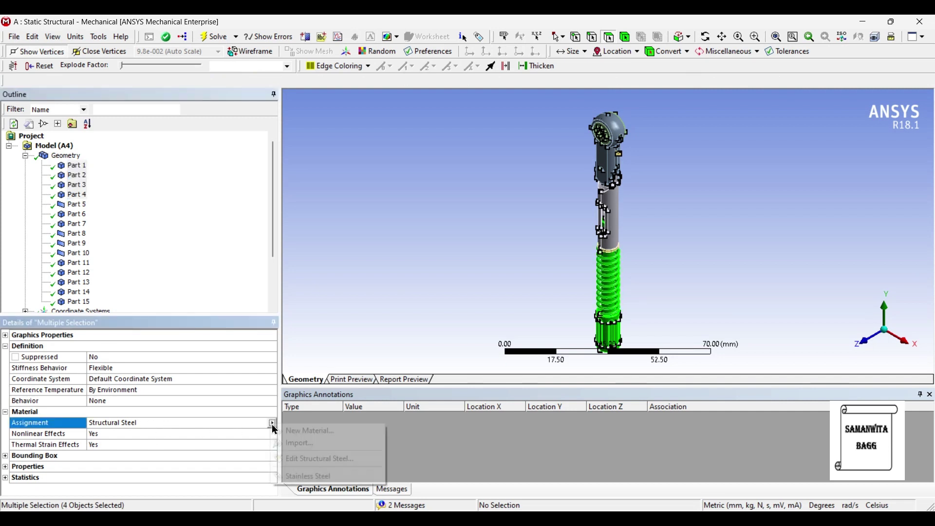
left_click(304, 476)
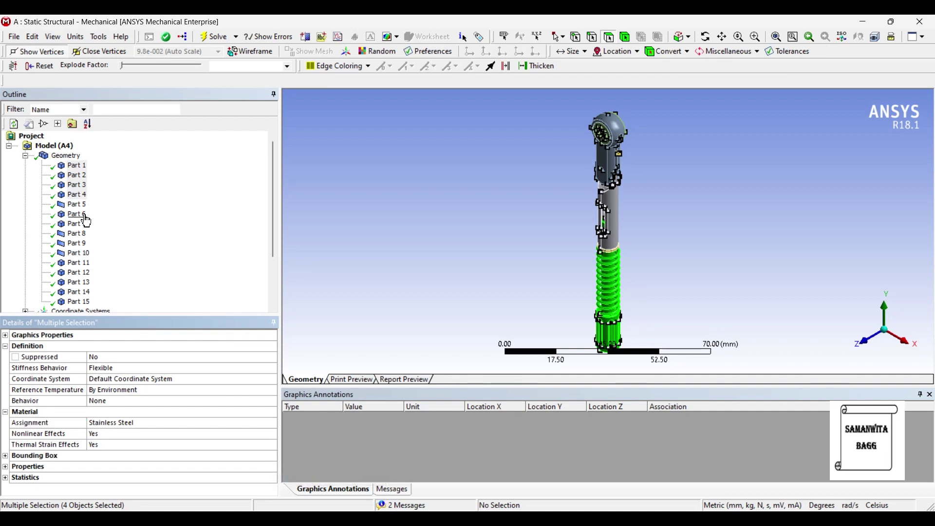
left_click(25, 156)
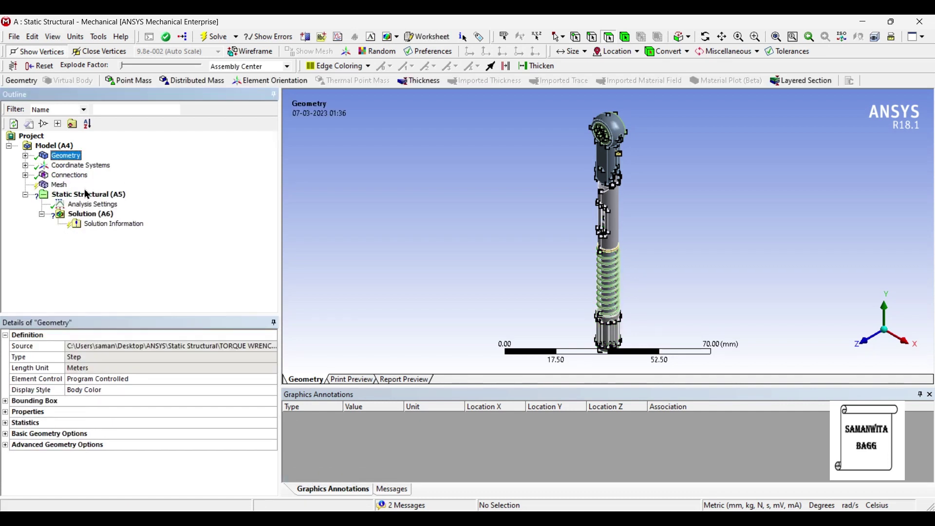
left_click(59, 185)
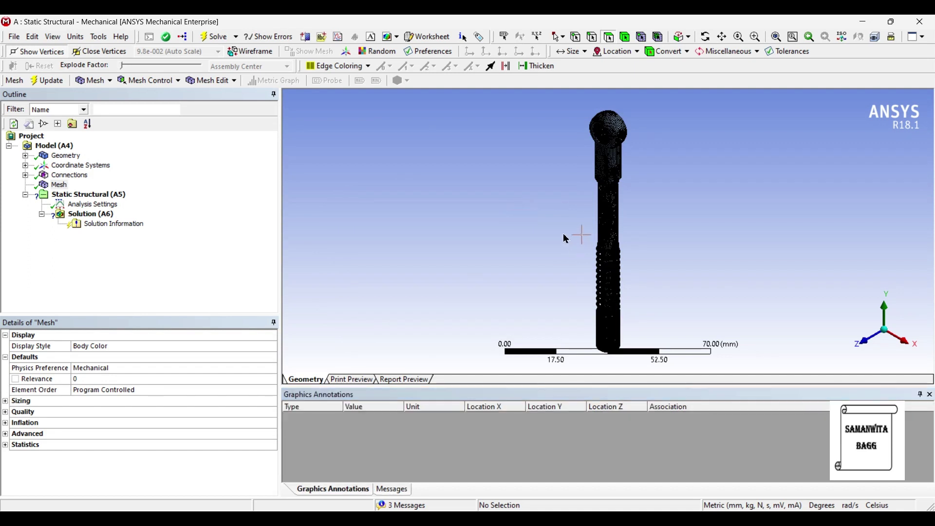
Step: Orbit the meshed torque wrench to view it tilted
middle_click_drag(613, 155, 400, 163)
Step: Add a Fixed Support on the cylindrical face at the handle end of the wrench
left_click(89, 194)
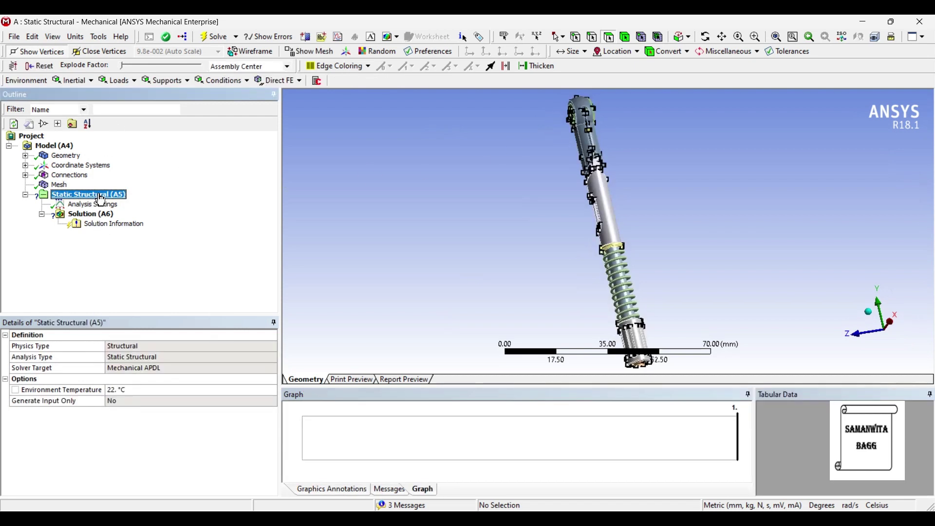
middle_click_drag(599, 234, 731, 191)
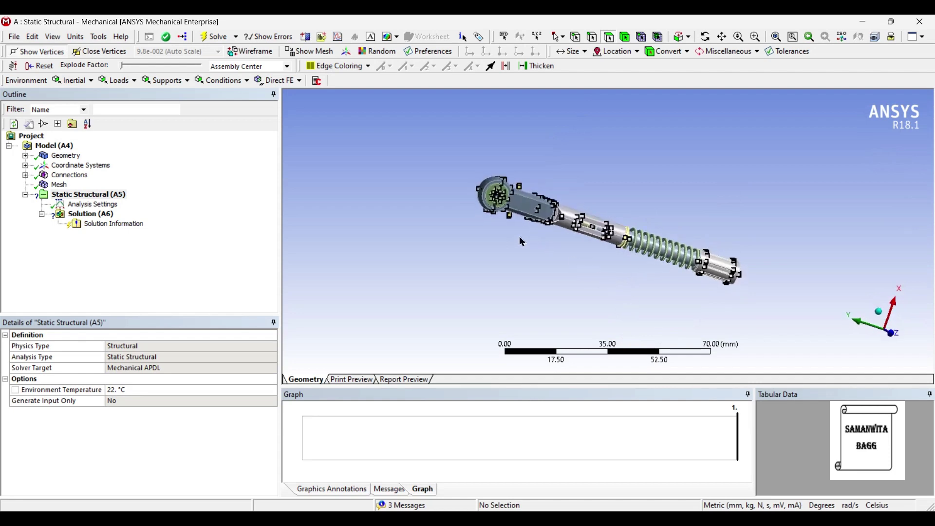
scroll(507, 236, "up", 3)
middle_click_drag(487, 219, 795, 288)
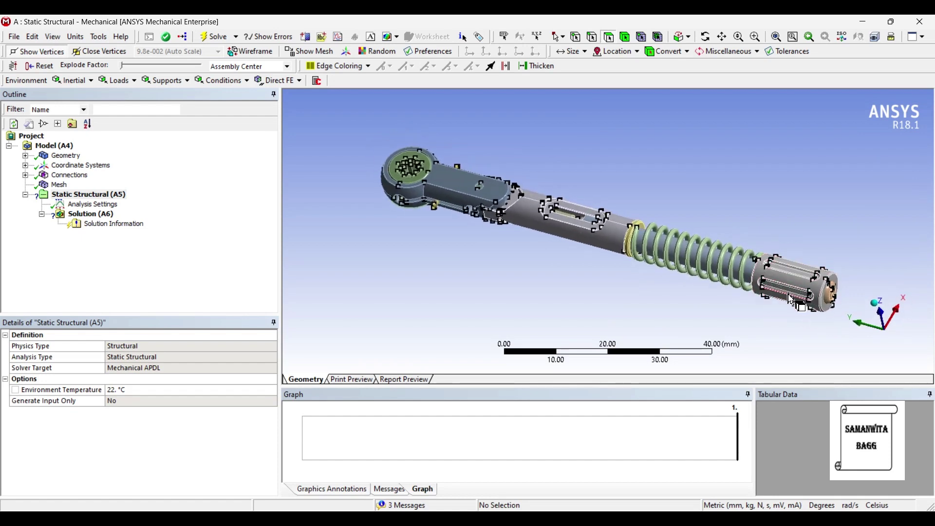
left_click(795, 287)
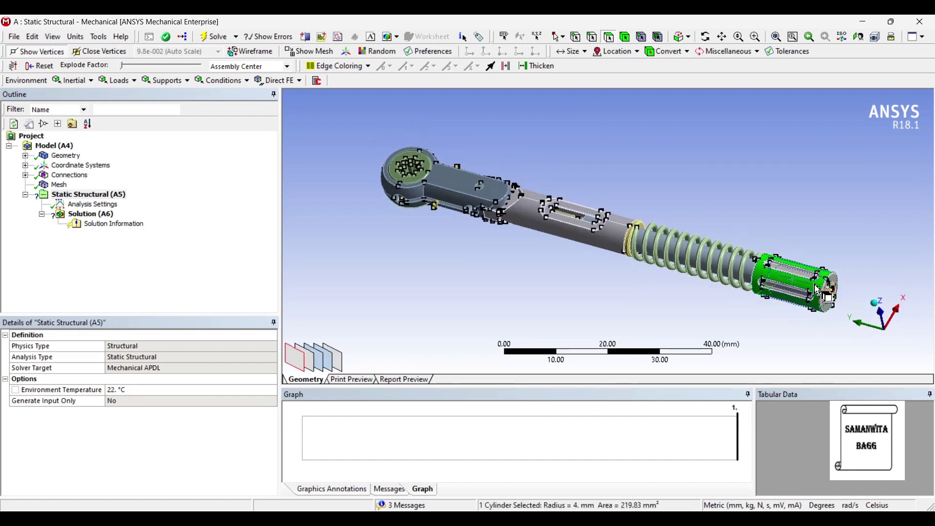
right_click(781, 284)
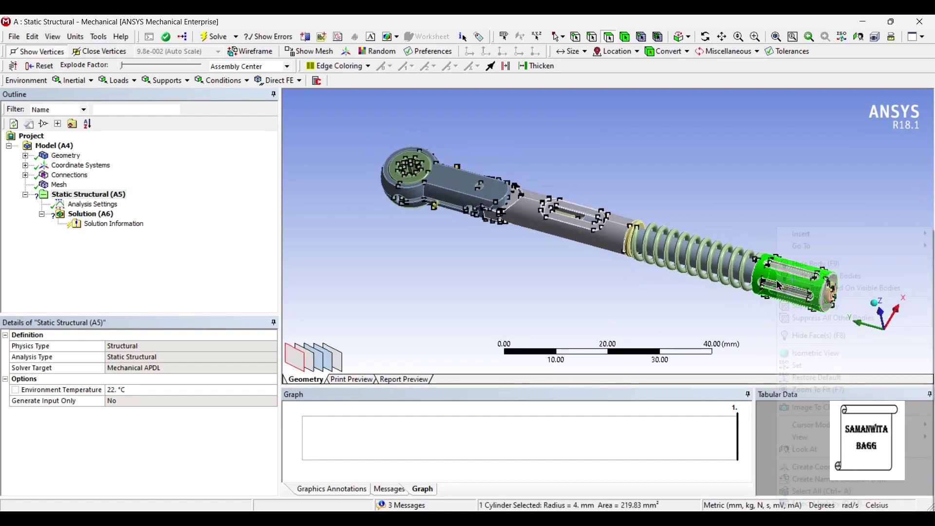
mouse_move(800, 241)
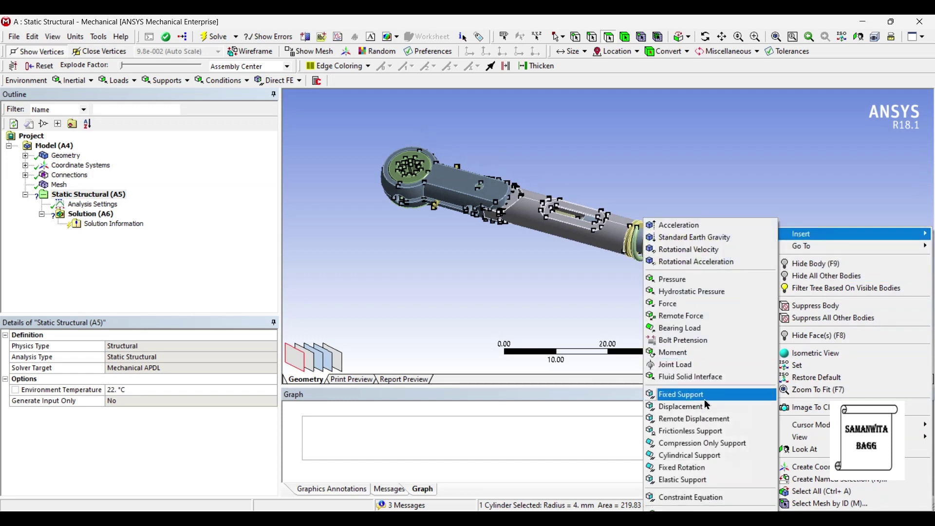
left_click(707, 395)
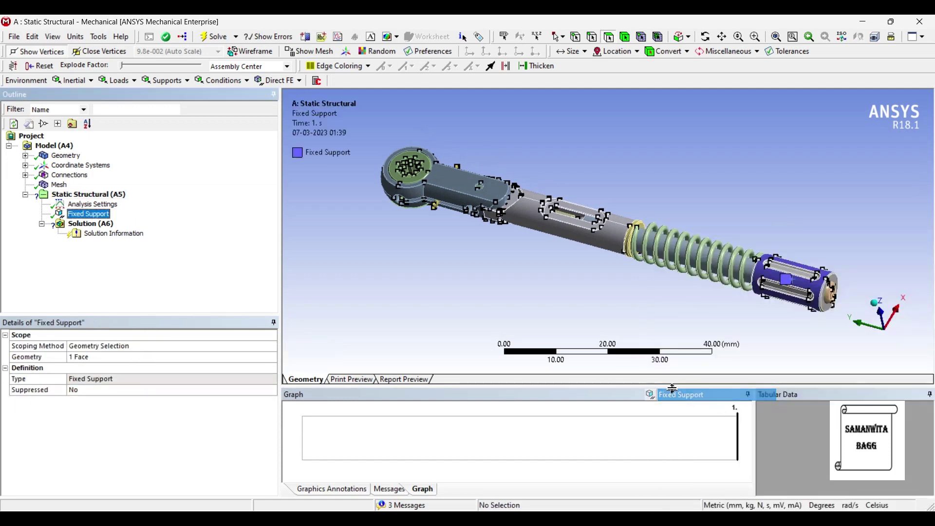
left_click(395, 195)
Step: Insert a Pressure load on the selected face of the wrench head
right_click(395, 196)
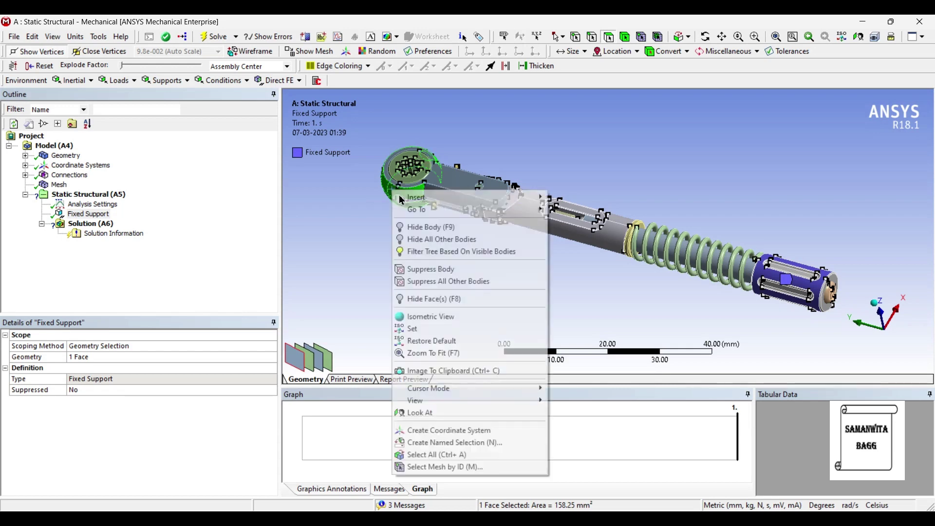
mouse_move(533, 197)
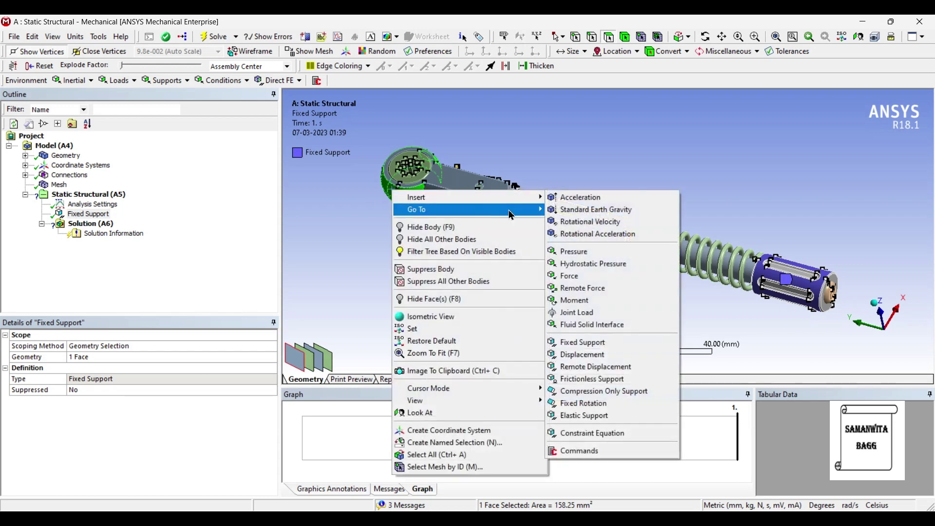
left_click(614, 257)
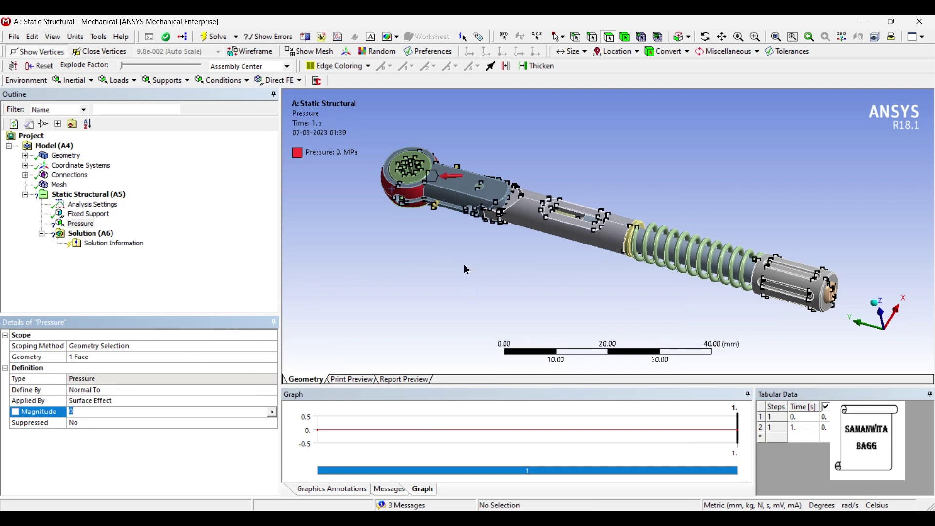
middle_click_drag(467, 269, 435, 283)
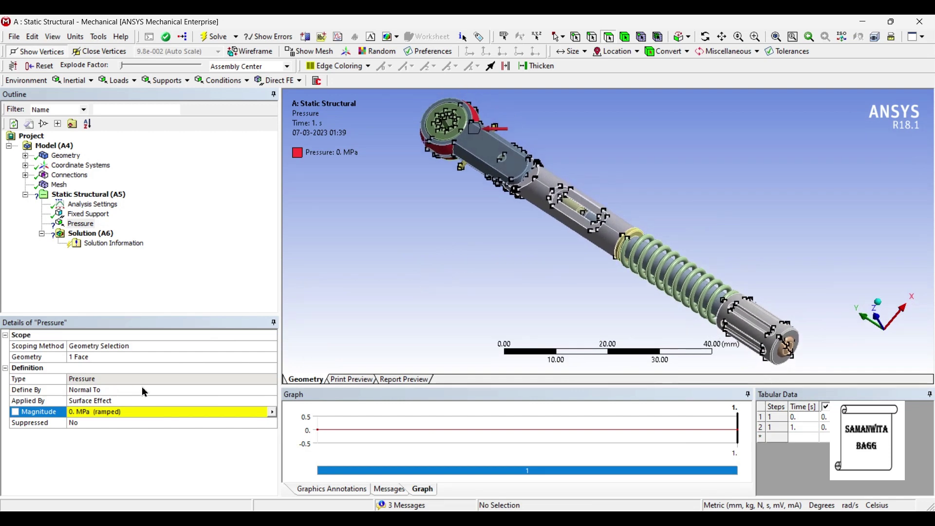
Step: Define the pressure by components with an X component of 2 MPa
left_click(148, 390)
left_click(271, 390)
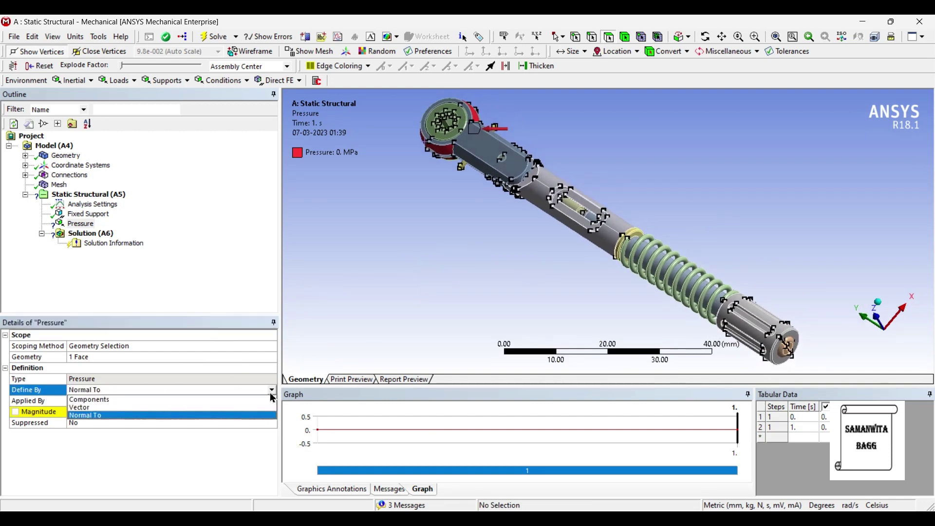
left_click(171, 403)
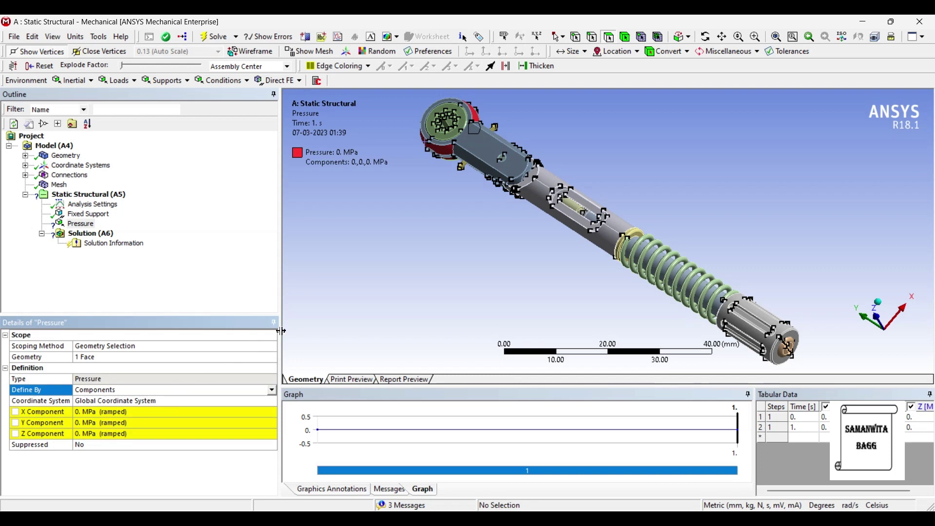
scroll(533, 254, "down", 2)
middle_click_drag(533, 254, 569, 241)
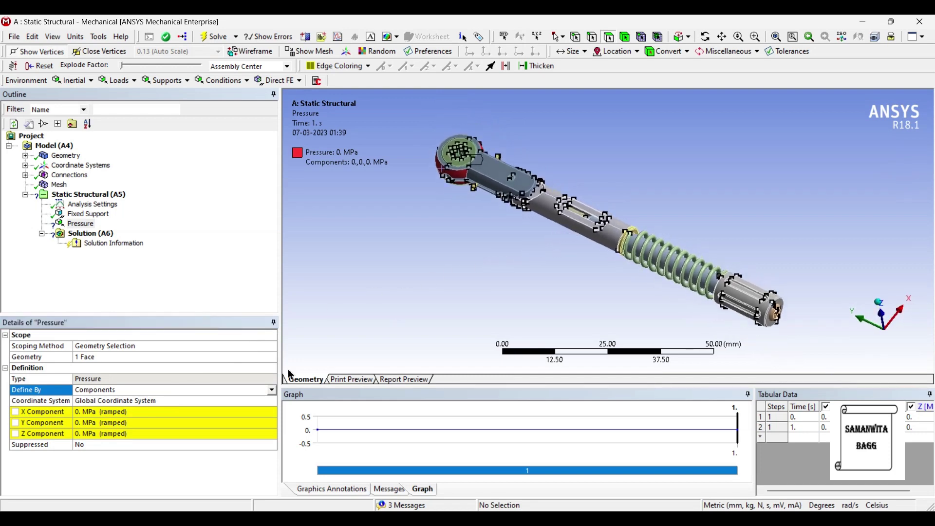
left_click(101, 417)
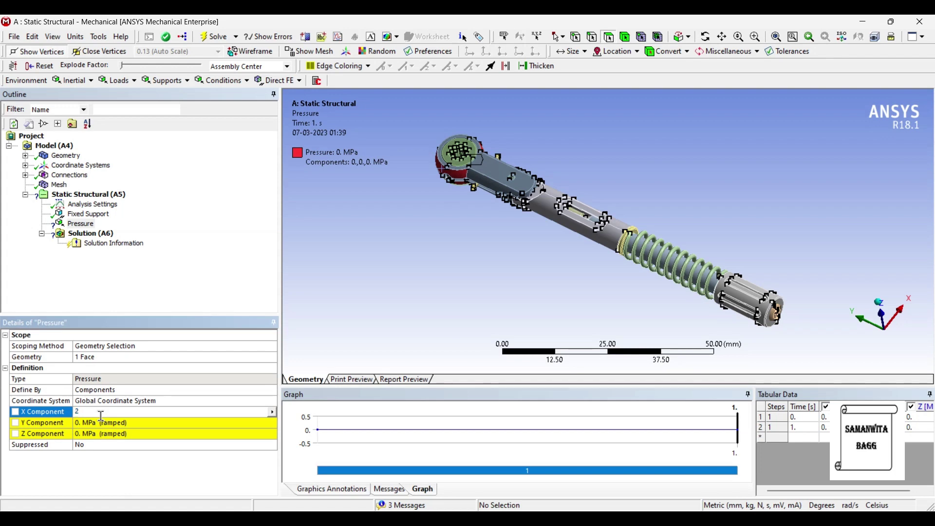
type("2")
key("Return")
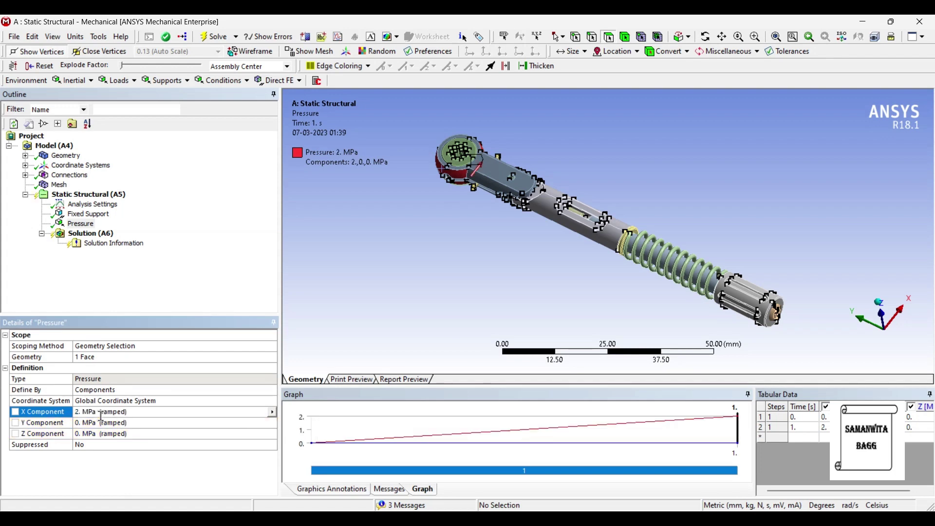
Step: Insert Total Deformation and X-axis Directional Deformation results under Solution (A6)
right_click(104, 234)
mouse_move(129, 246)
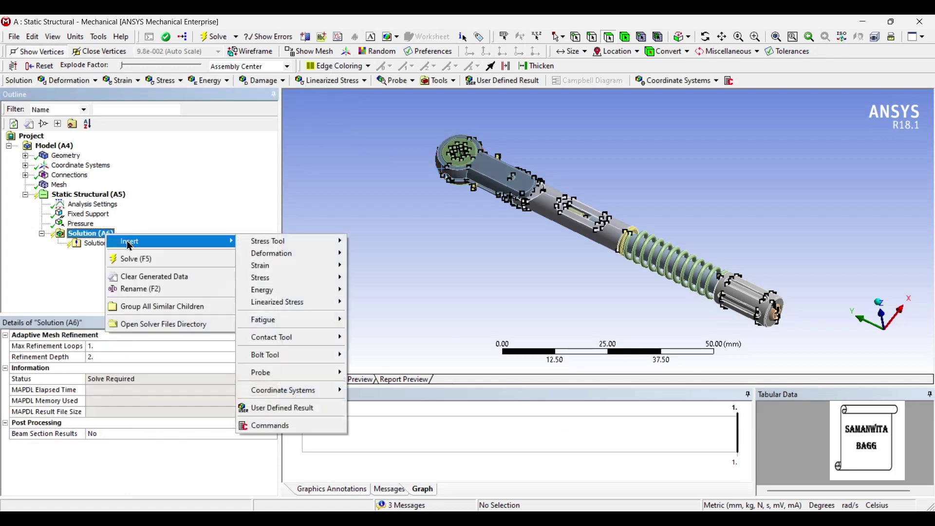
mouse_move(276, 254)
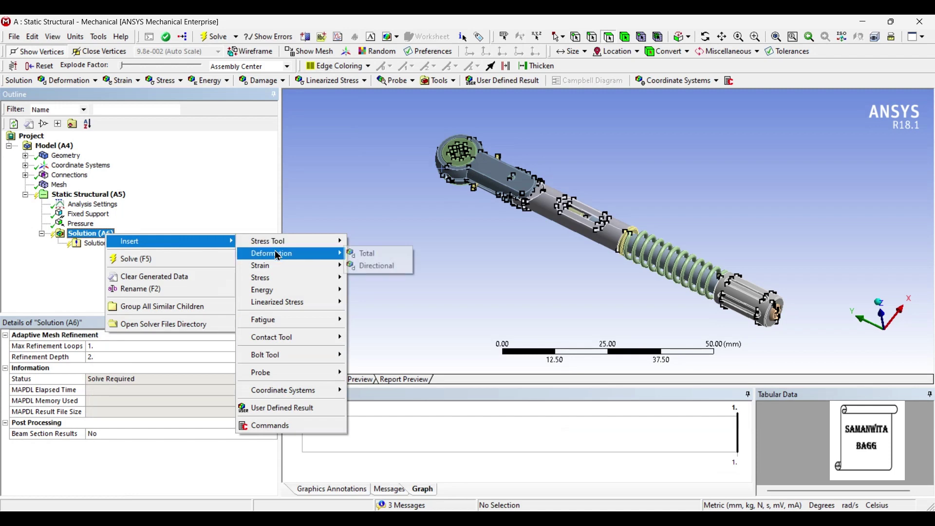
left_click(367, 257)
right_click(102, 234)
mouse_move(126, 248)
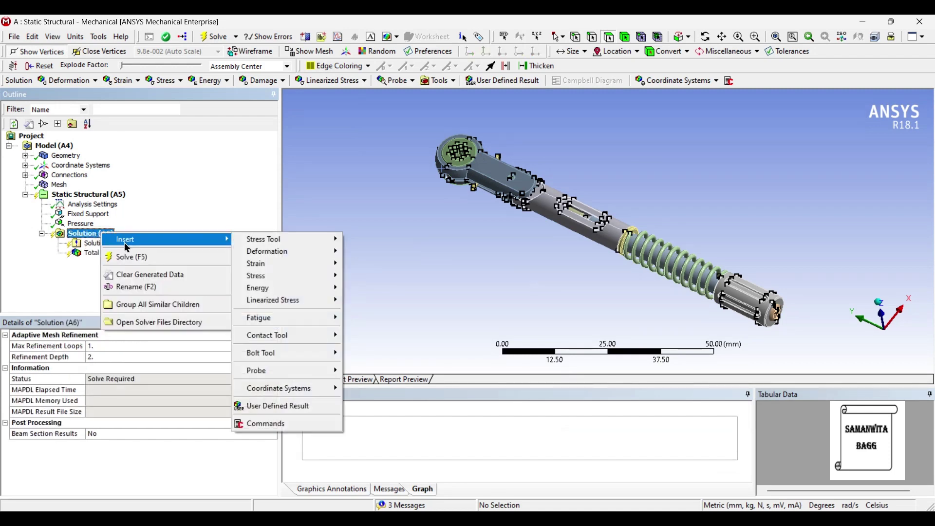
mouse_move(311, 255)
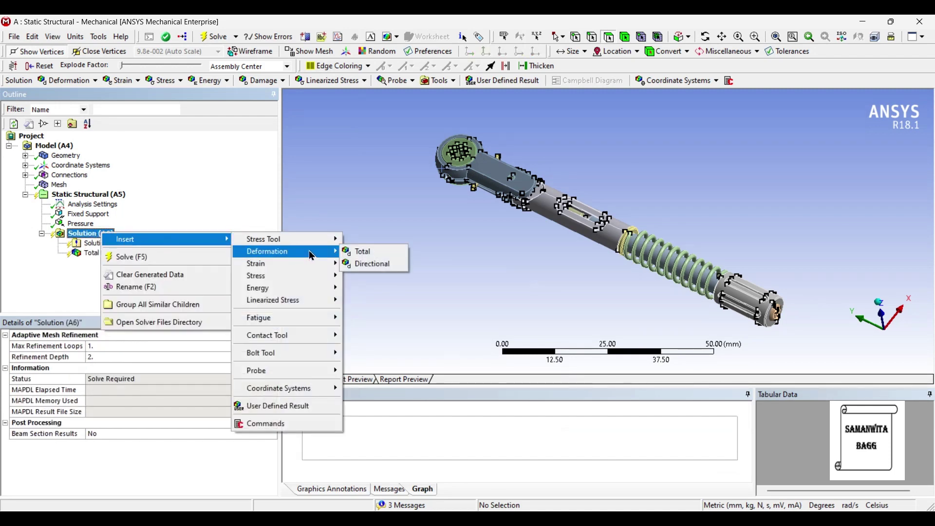
left_click(369, 265)
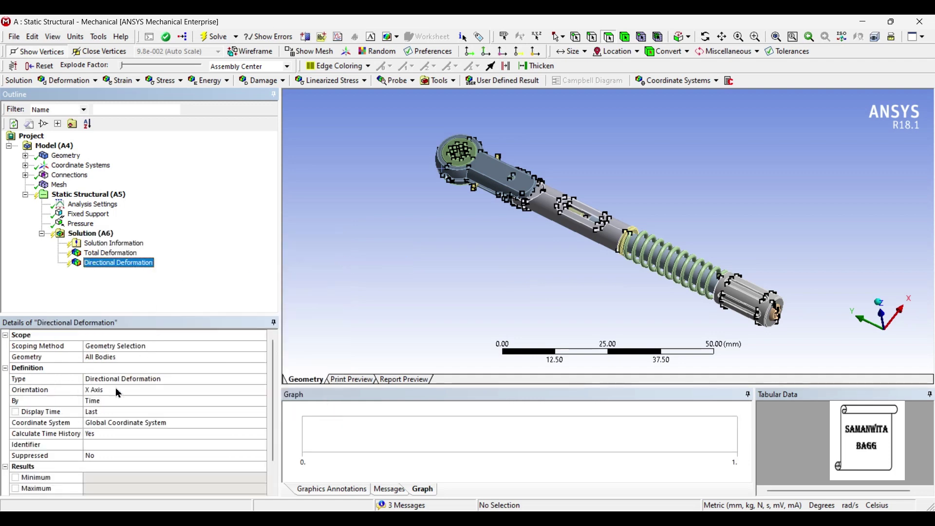
Step: Insert Equivalent Elastic Strain and Equivalent (von-Mises) Stress results under Solution (A6)
right_click(102, 234)
mouse_move(125, 239)
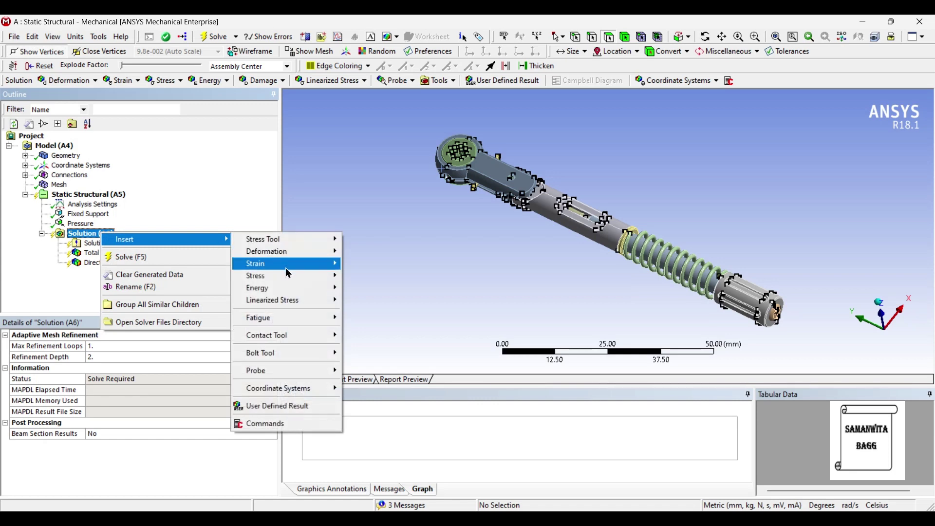
mouse_move(288, 265)
left_click(352, 268)
right_click(103, 234)
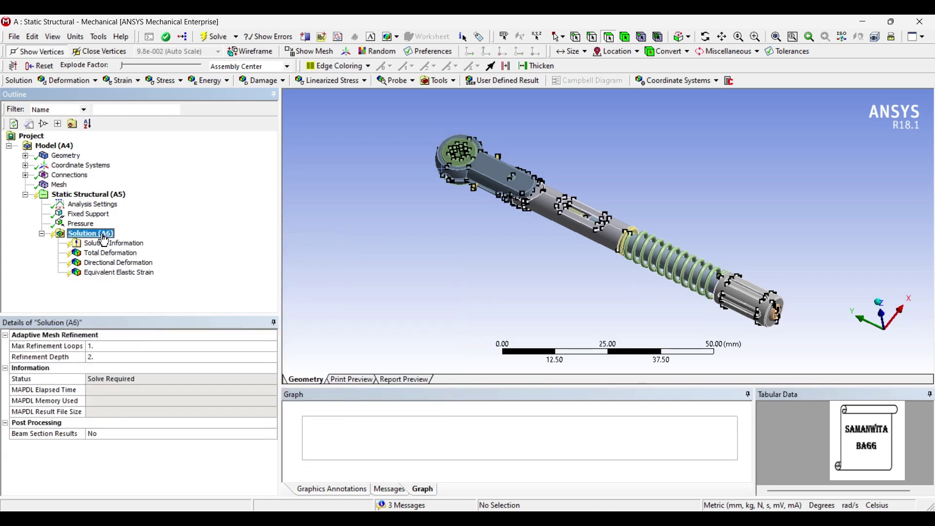
mouse_move(109, 242)
mouse_move(292, 277)
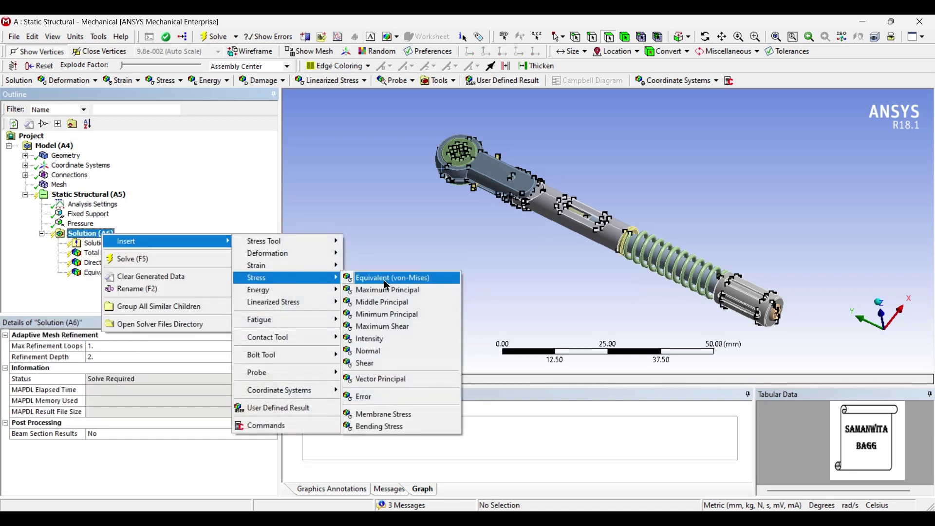
left_click(380, 279)
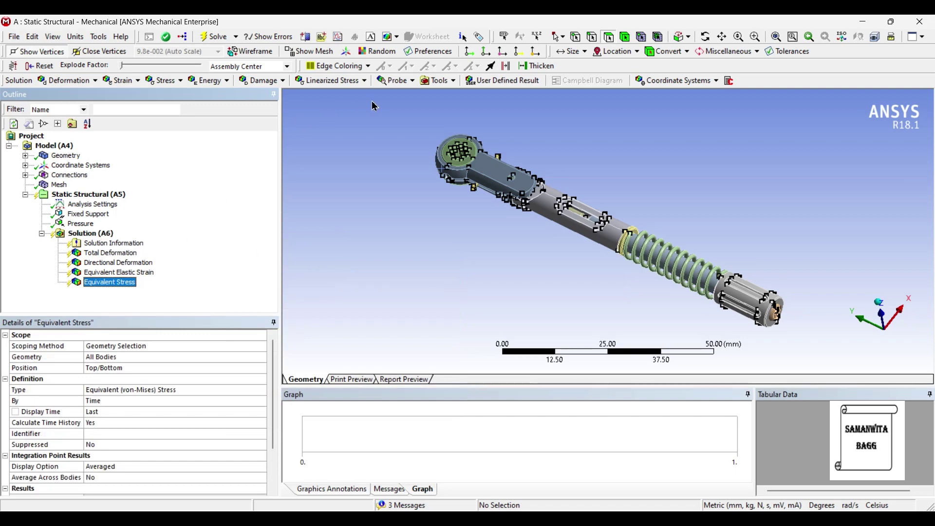
left_click(94, 235)
Step: Solve the analysis, finishing in 20 m 44 s with a 756.88 MB result file
left_click(216, 36)
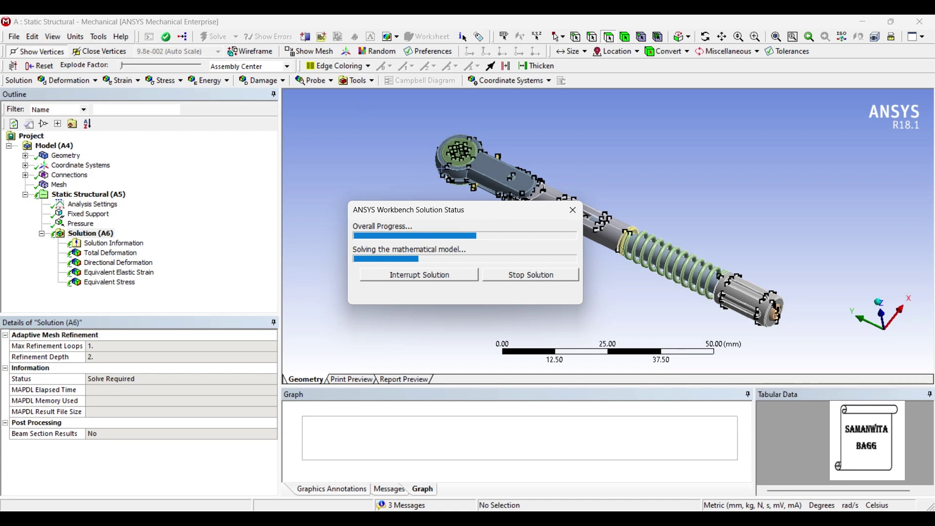
Step: Animate the total deformation result (max 6.8944 mm), then show the X-axis directional deformation
left_click(122, 253)
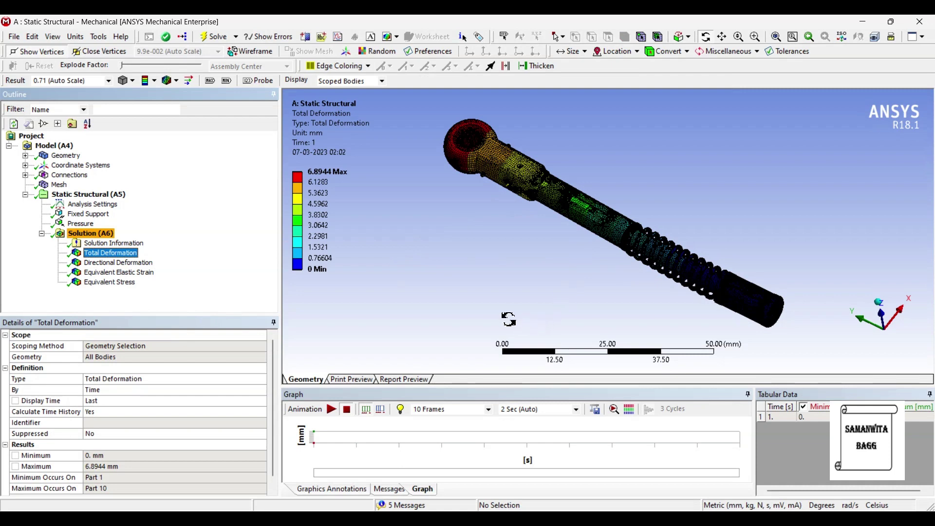
left_click(331, 409)
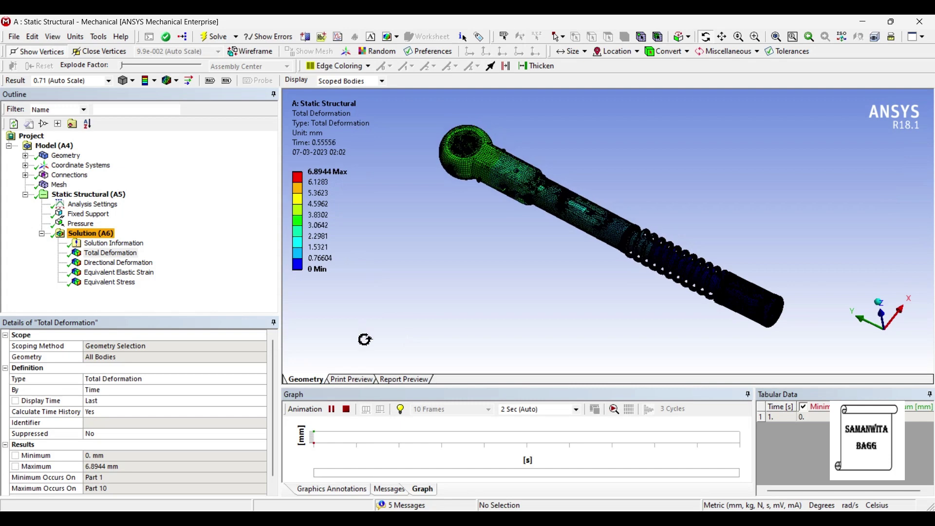
left_click(332, 409)
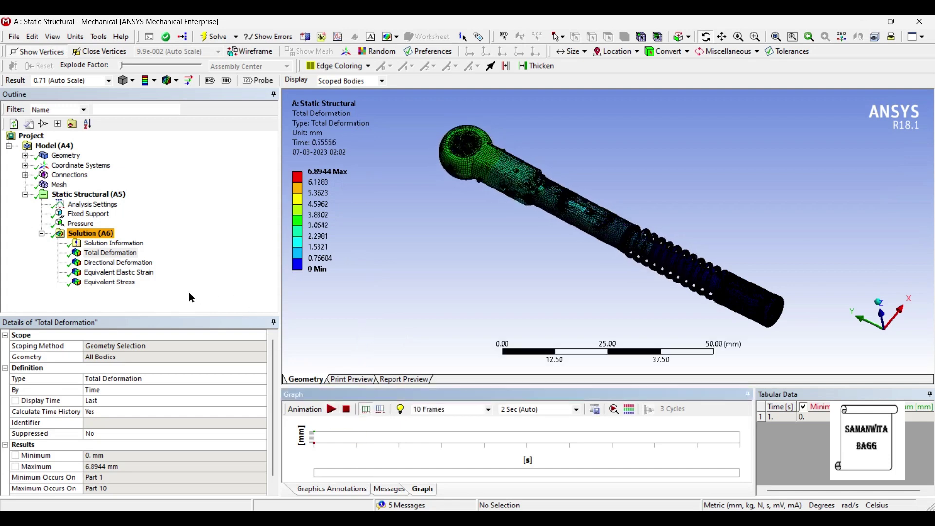
left_click(148, 265)
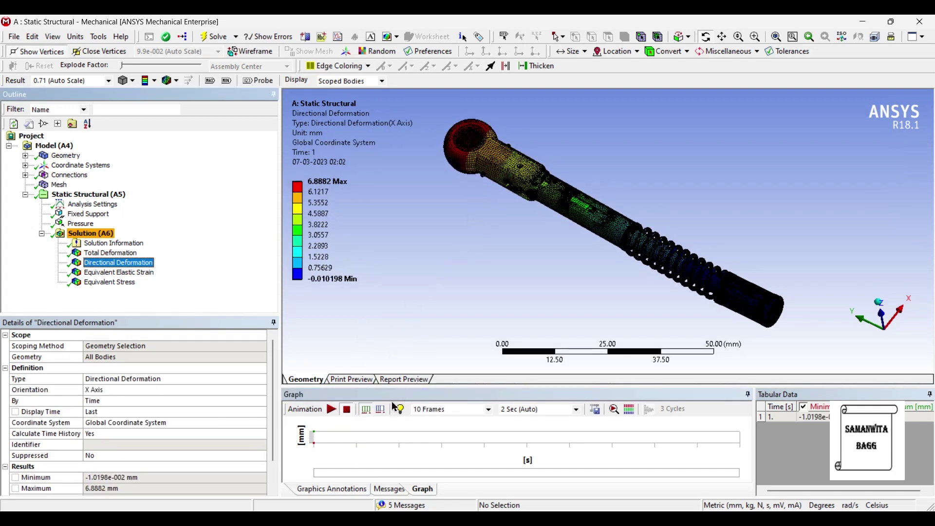
Step: Animate the X-axis directional deformation, then show equivalent elastic strain (0 to 0.1517 mm/mm)
left_click(332, 410)
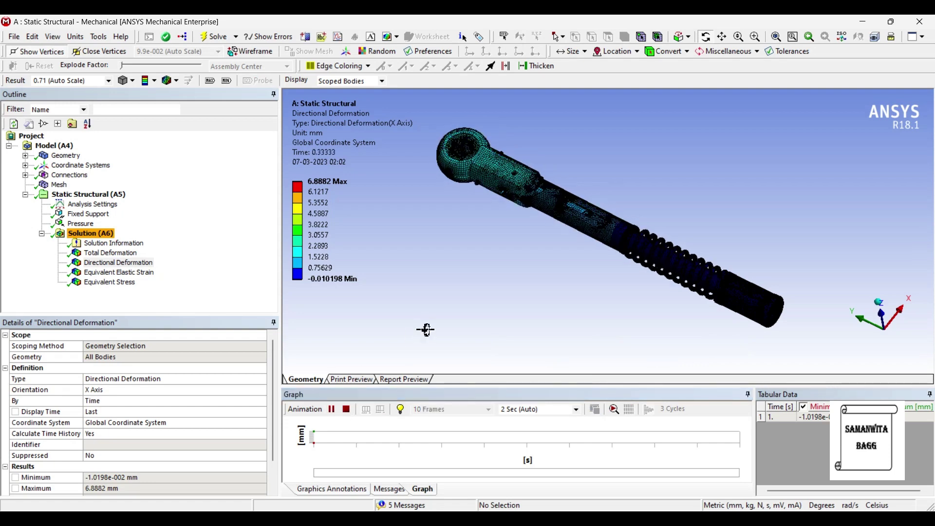
left_click(331, 409)
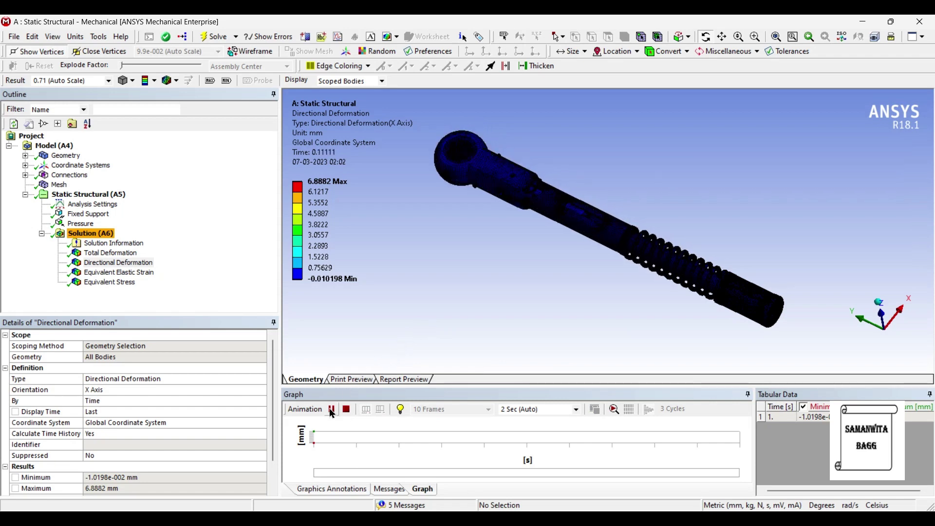
left_click(135, 273)
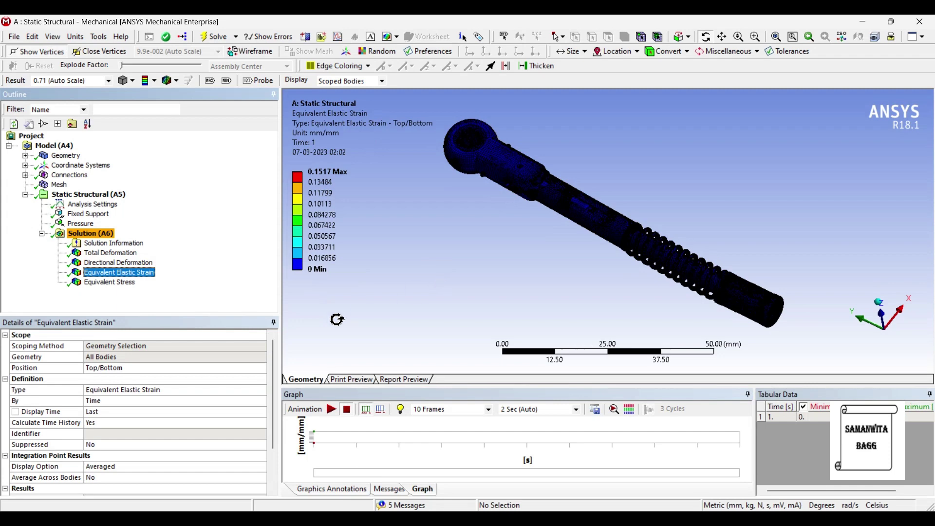
Step: View the von-Mises stress result, then the 2 MPa pressure load on the wrench-head face
left_click(128, 284)
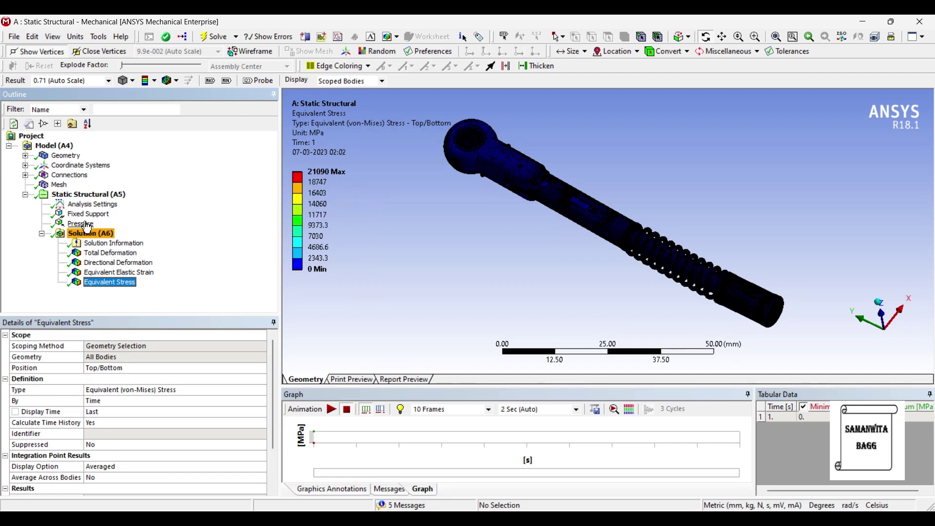
left_click(81, 224)
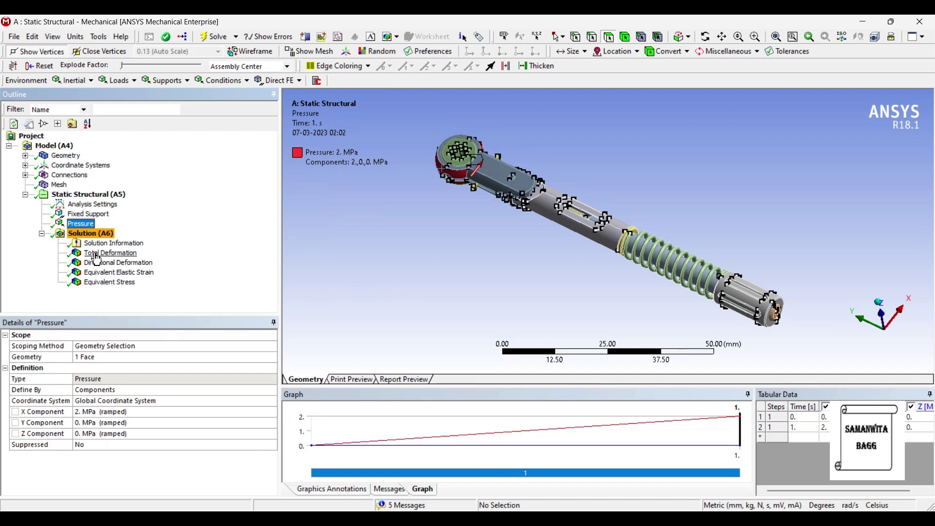
Step: Display the Equivalent (von-Mises) Stress contour, ranging from 0 to 21090 MPa
left_click(125, 284)
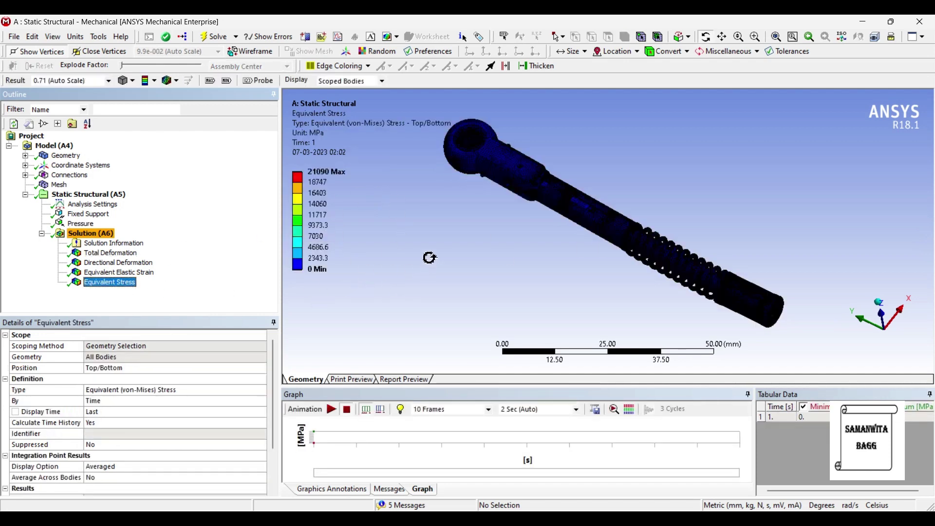